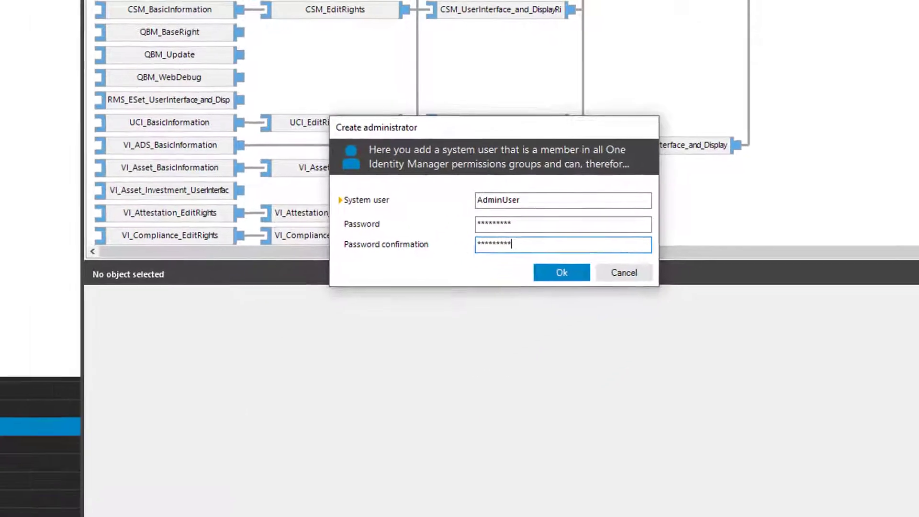
# Step: Confirm the creation of the administrator system user AdminUser with its password and password confirmation
pyautogui.click(577, 274)
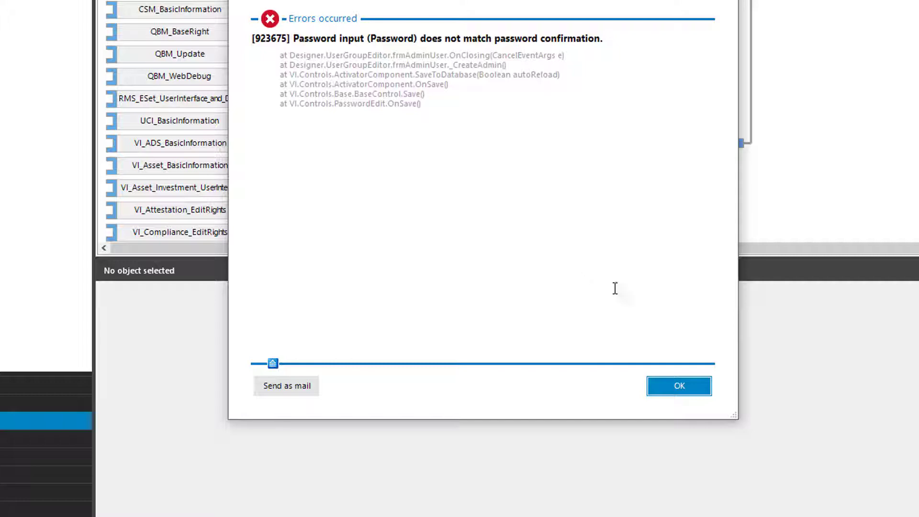
pyautogui.click(676, 386)
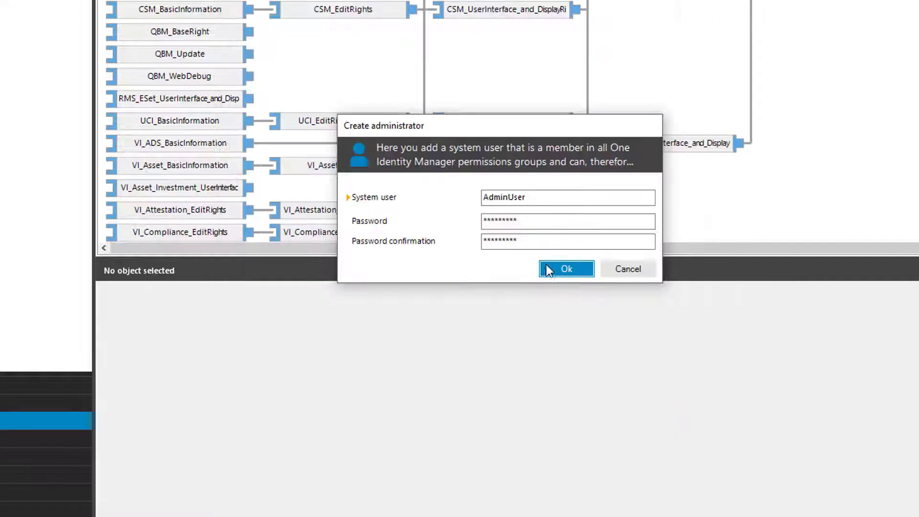
pyautogui.click(576, 269)
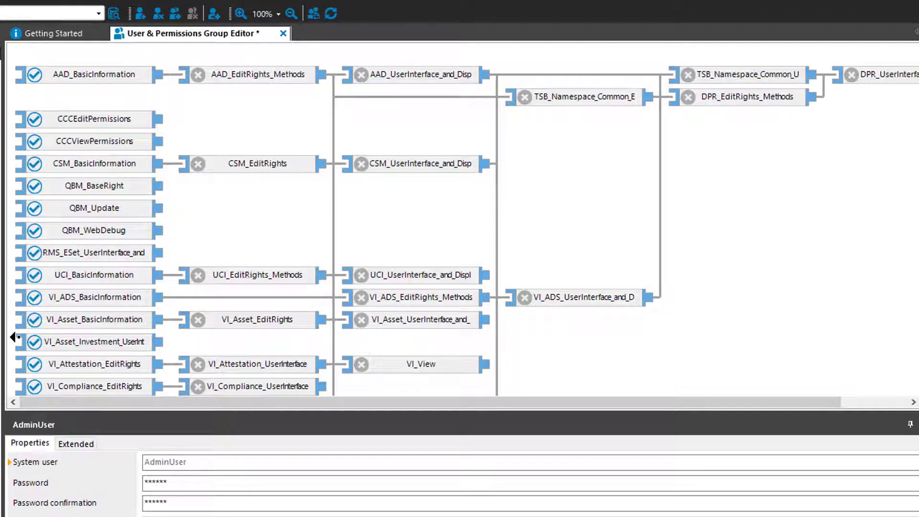
# Step: Review which permissions groups are assigned to AdminUser in the User & Permissions Group Editor
pyautogui.click(98, 162)
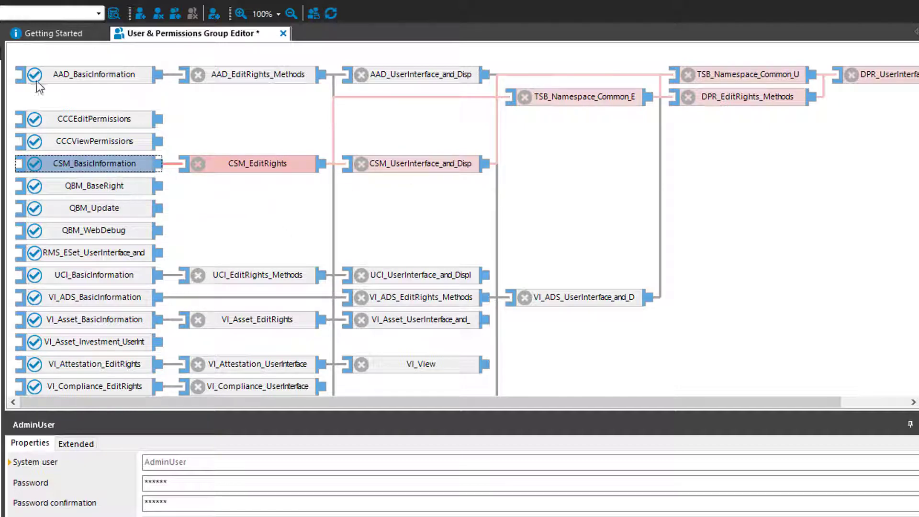
pyautogui.moveTo(79, 357)
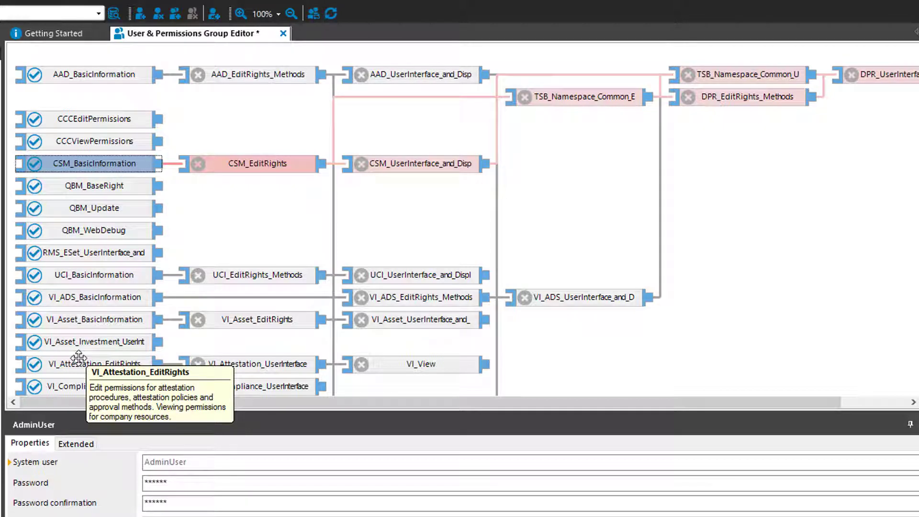
pyautogui.scroll(-5, 78, 357)
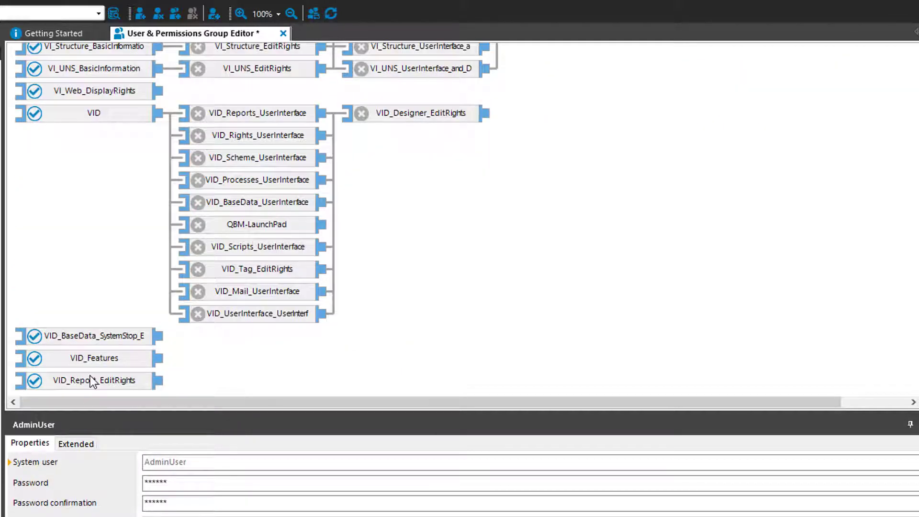
pyautogui.scroll(5, 90, 373)
pyautogui.scroll(5, 91, 374)
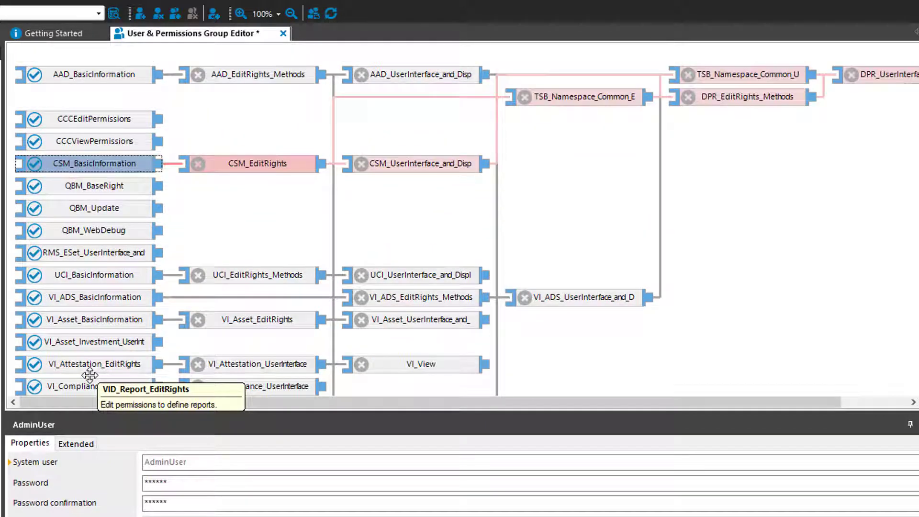
pyautogui.click(84, 32)
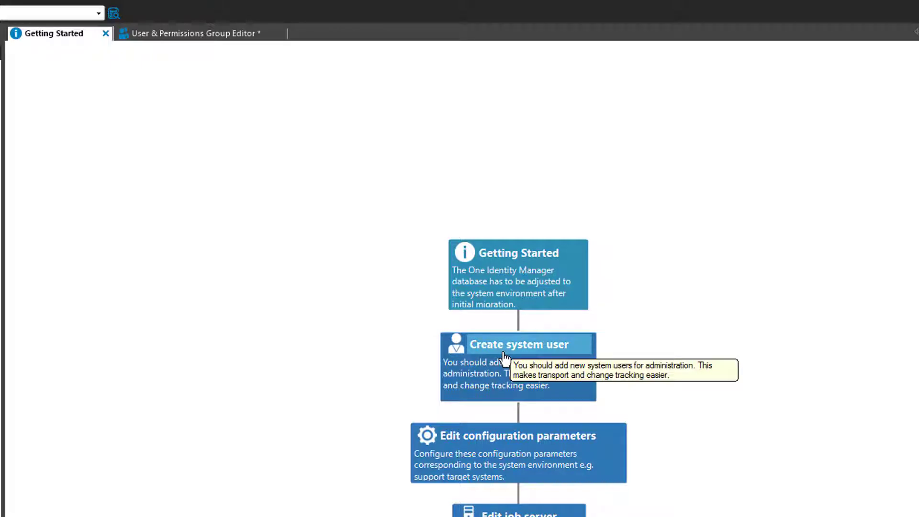
pyautogui.click(229, 32)
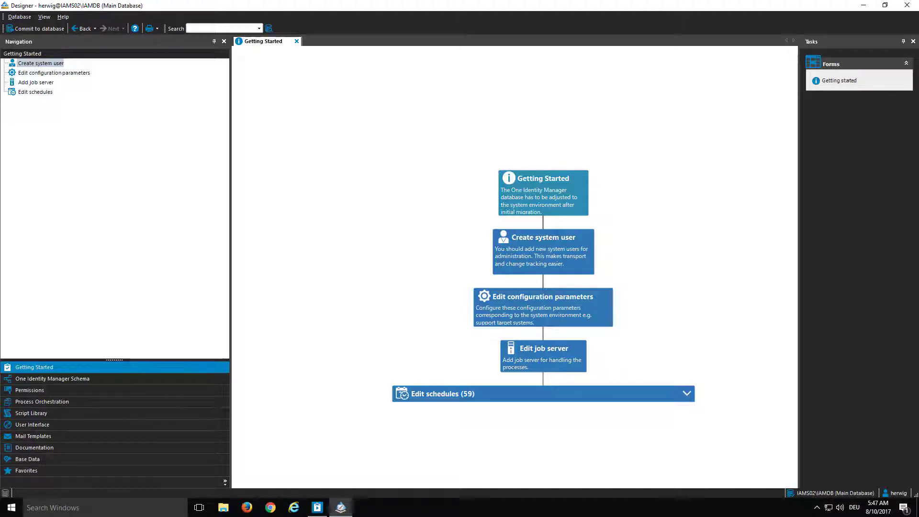
# Step: Find AdminUser among the system users under Permissions and open its permissions group assignments
pyautogui.click(39, 392)
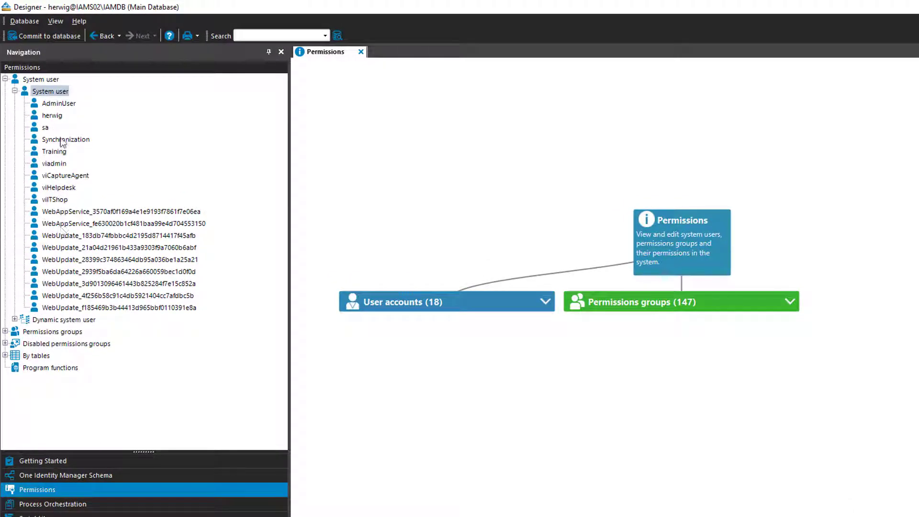
pyautogui.click(70, 107)
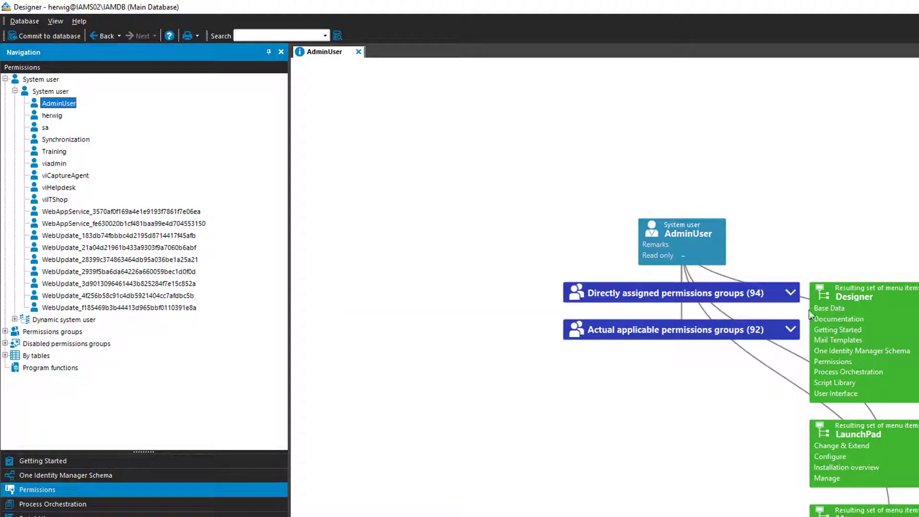
pyautogui.doubleClick(704, 247)
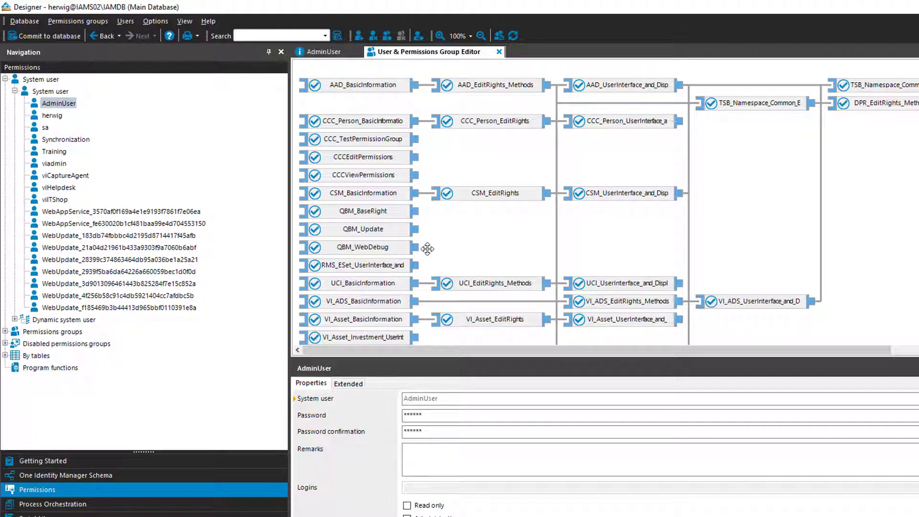
# Step: Add a new system user named TestUser and replace the default entry in its password field
pyautogui.click(119, 23)
pyautogui.click(139, 35)
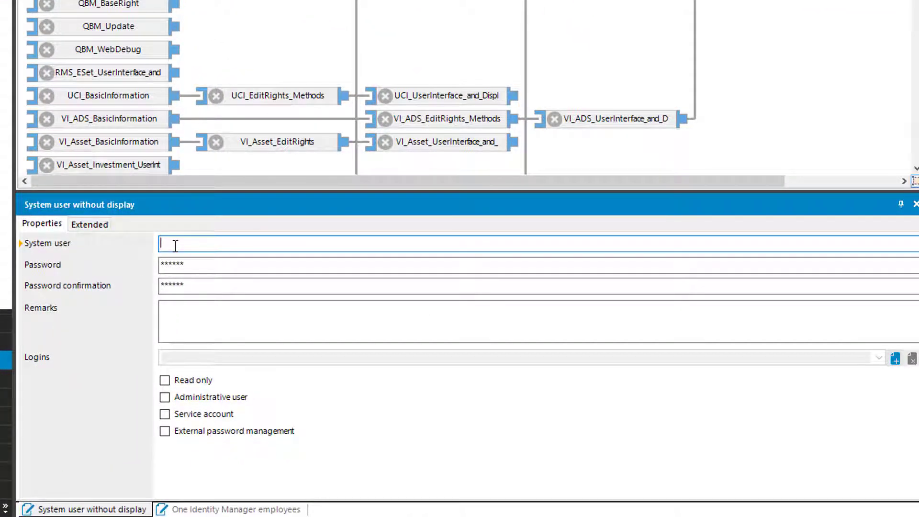
pyautogui.write('TestUser')
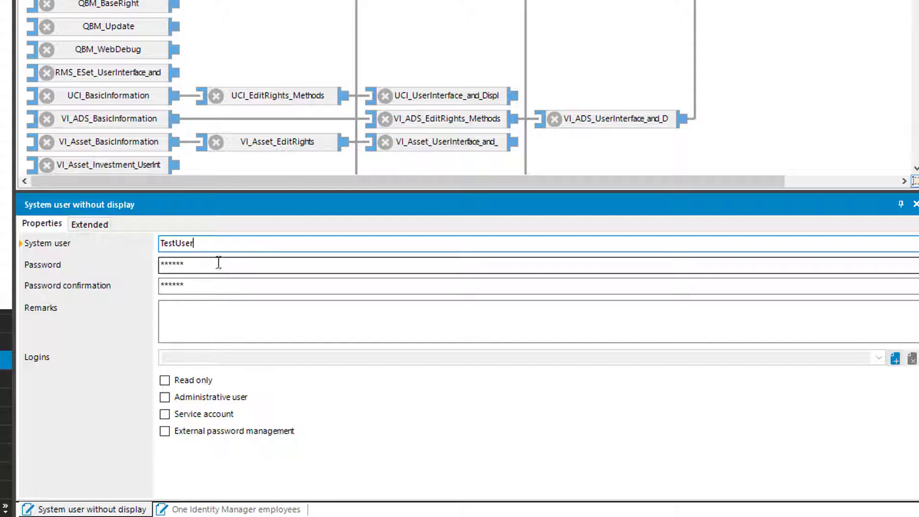
pyautogui.moveTo(213, 266); pyautogui.dragTo(127, 259)
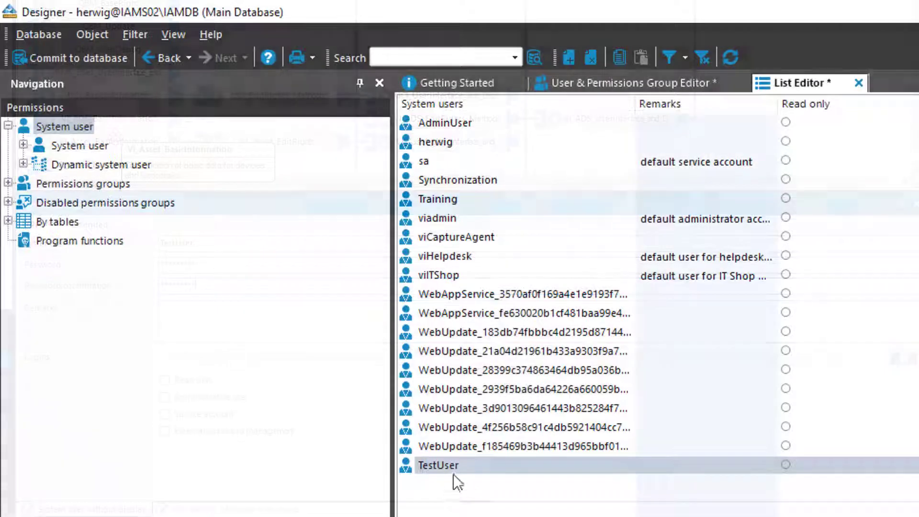
# Step: Locate TestUser in the system user list and examine its permissions group assignments in the editor
pyautogui.click(454, 465)
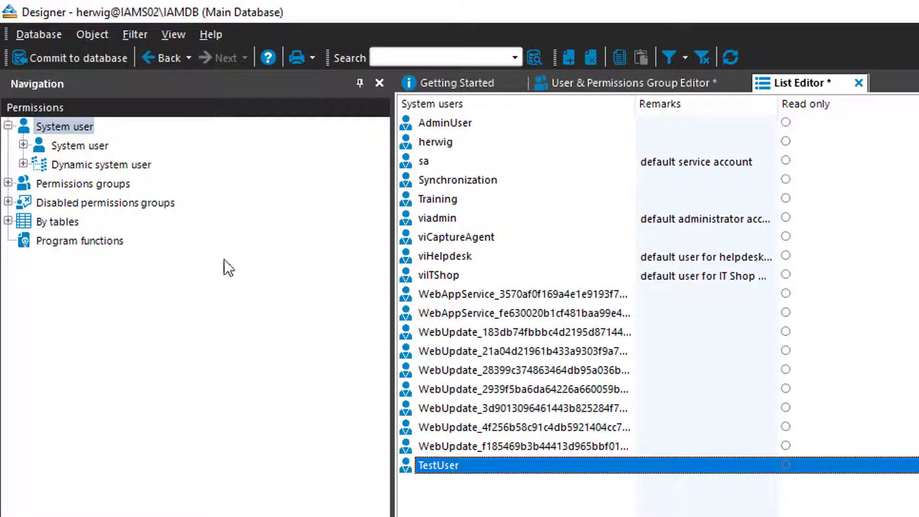
pyautogui.click(23, 144)
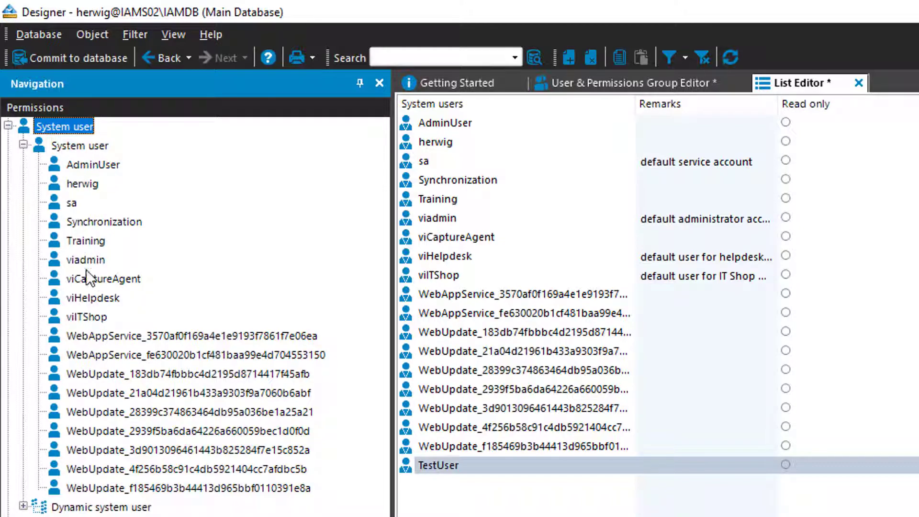
pyautogui.rightClick(97, 242)
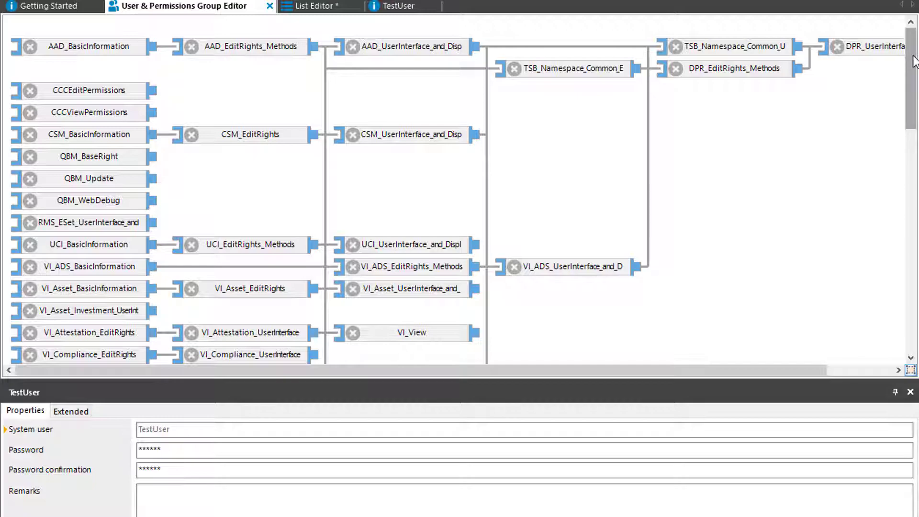
pyautogui.moveTo(910, 99); pyautogui.dragTo(910, 287)
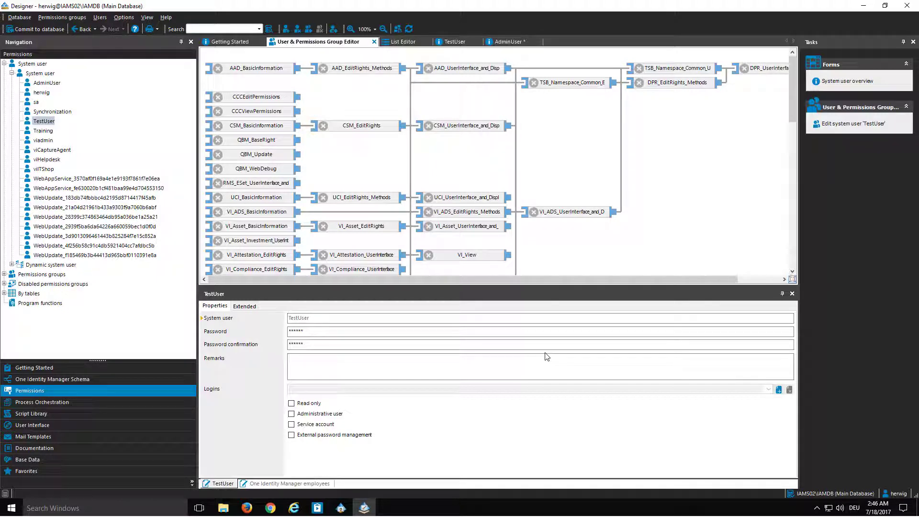
# Step: Commit all changed objects to the main database without a change label
pyautogui.click(34, 32)
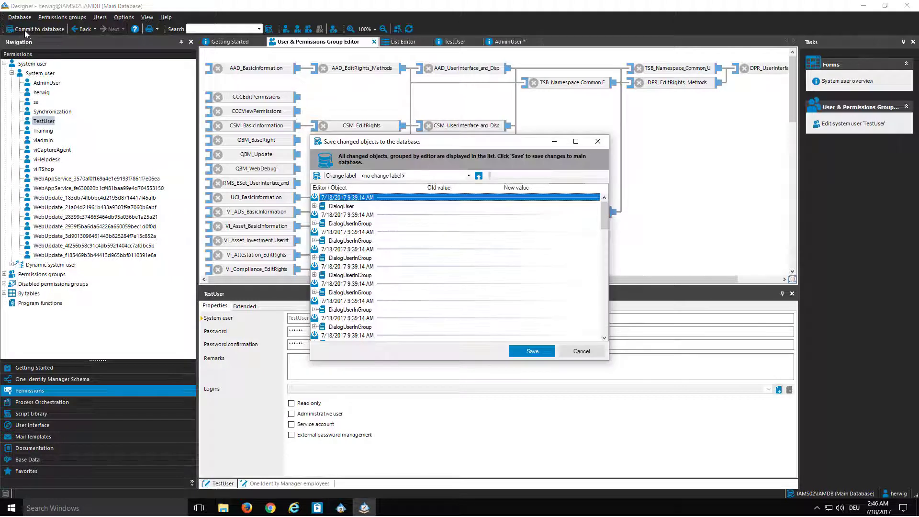
pyautogui.click(539, 355)
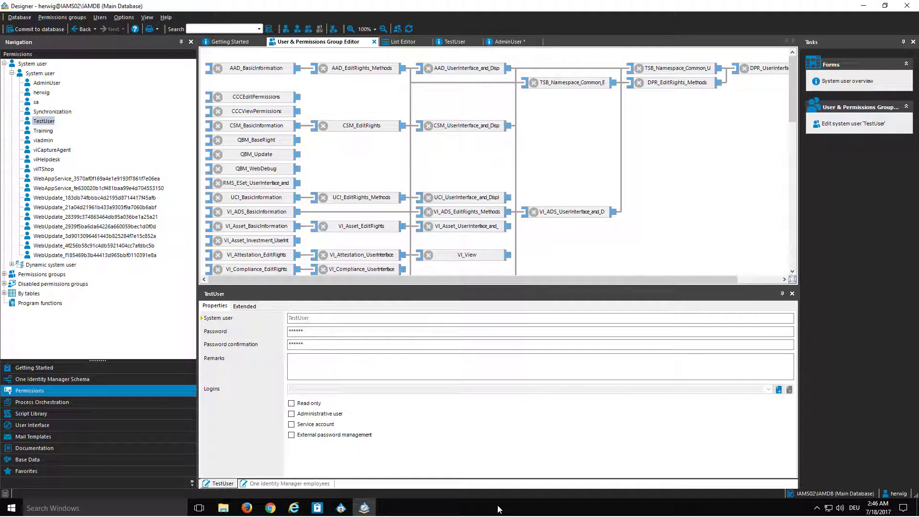
# Step: Switch to Manager, close its current database connection and start a new connection
pyautogui.moveTo(341, 508)
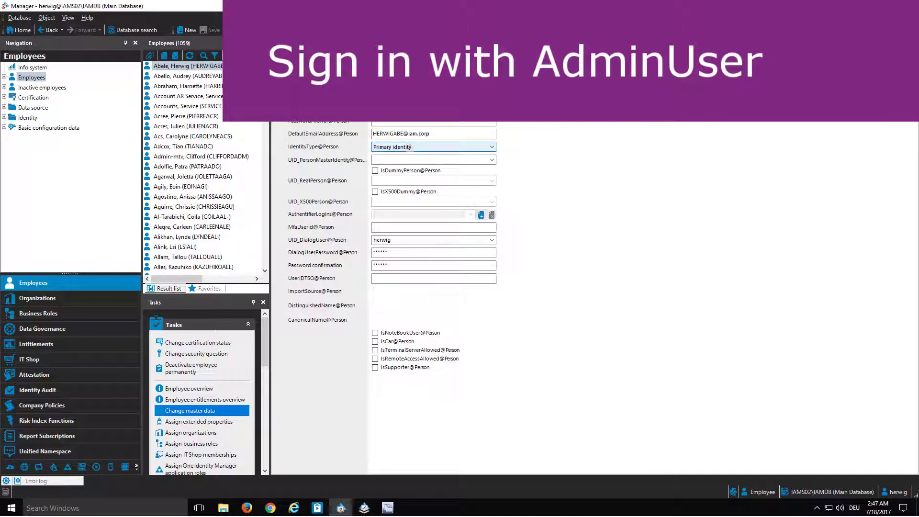
pyautogui.click(20, 17)
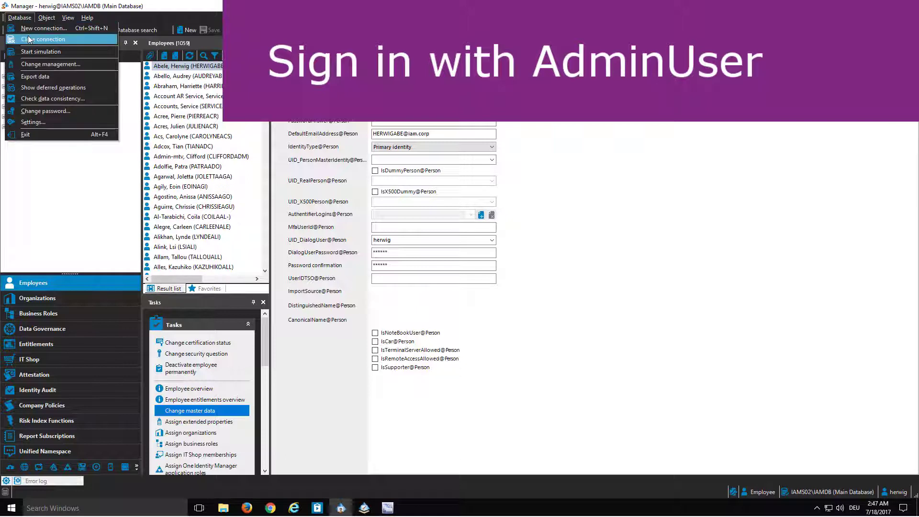
pyautogui.click(43, 39)
pyautogui.click(23, 17)
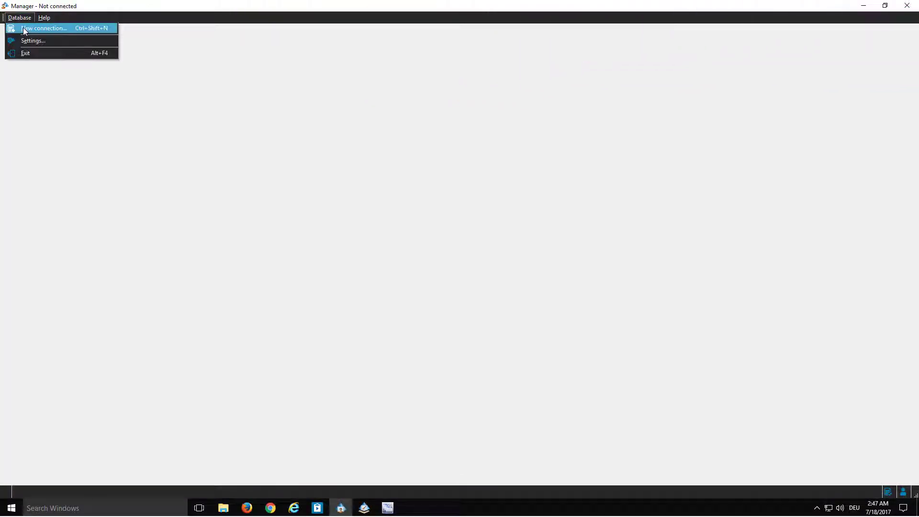
pyautogui.click(29, 28)
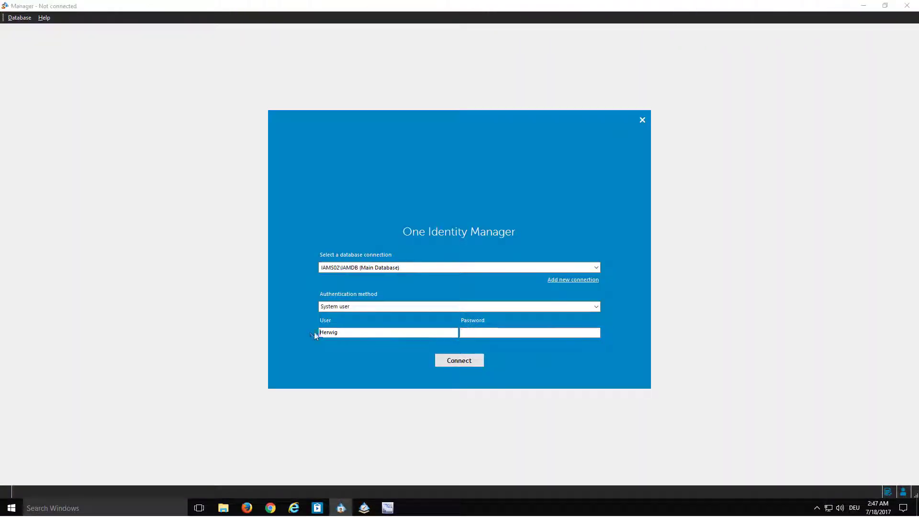
# Step: Sign in to the main database as system user AdminUser with the account password
pyautogui.moveTo(353, 332); pyautogui.dragTo(292, 331)
pyautogui.write('AdminUser')
pyautogui.press('Tab')
pyautogui.write('••••')
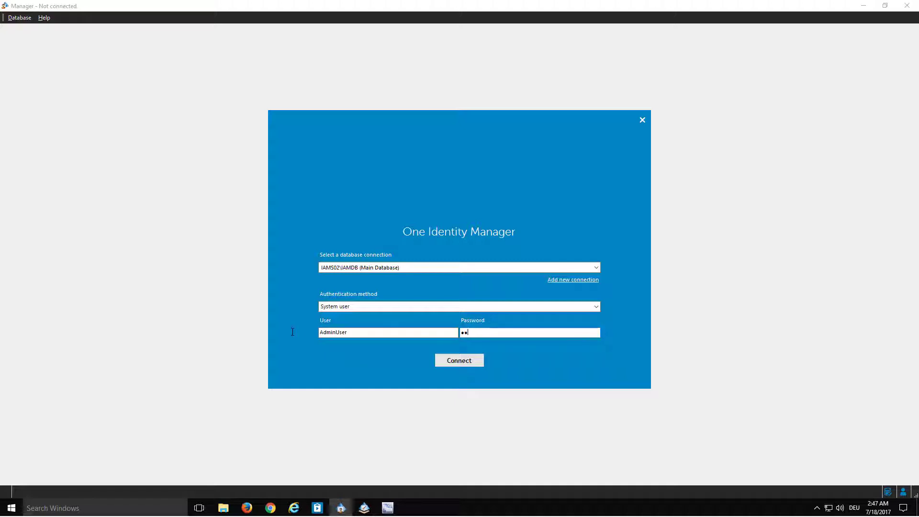
pyautogui.write('••••')
pyautogui.press('Return')
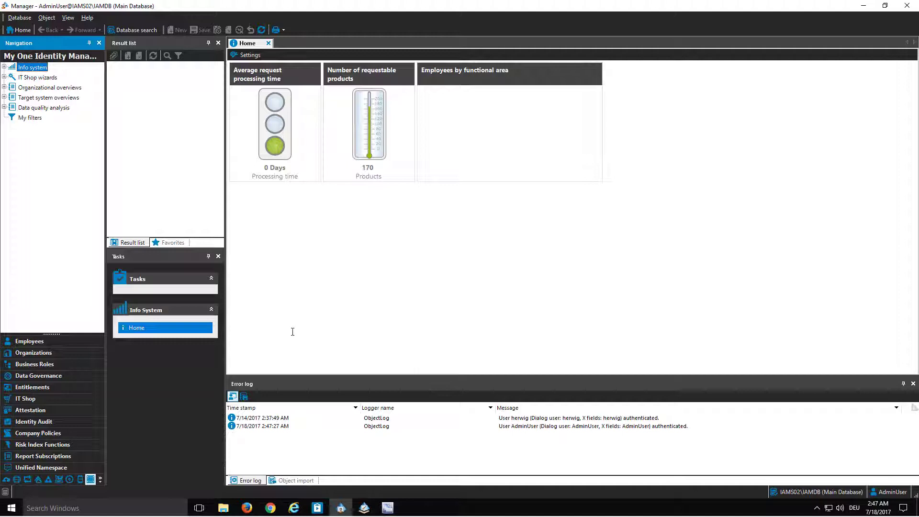
# Step: Close the AdminUser connection and start another new database connection
pyautogui.click(19, 18)
pyautogui.click(45, 42)
pyautogui.click(19, 17)
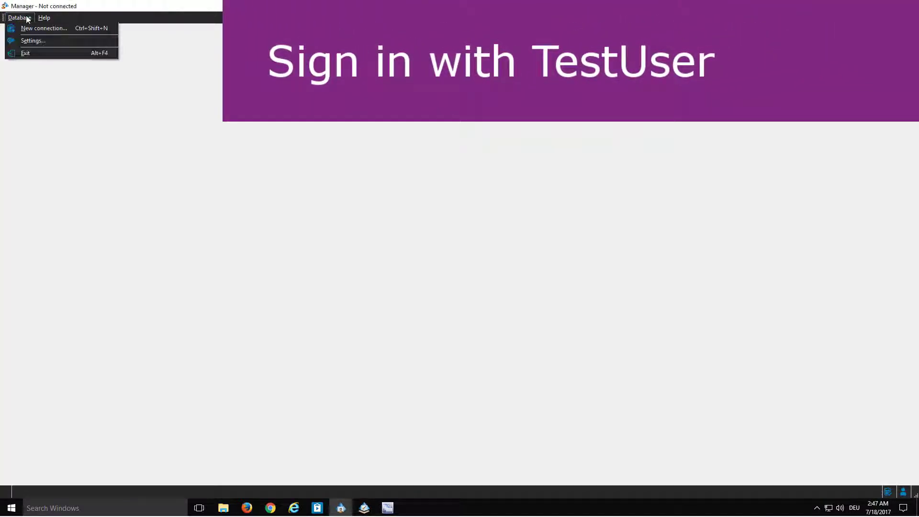
pyautogui.click(31, 27)
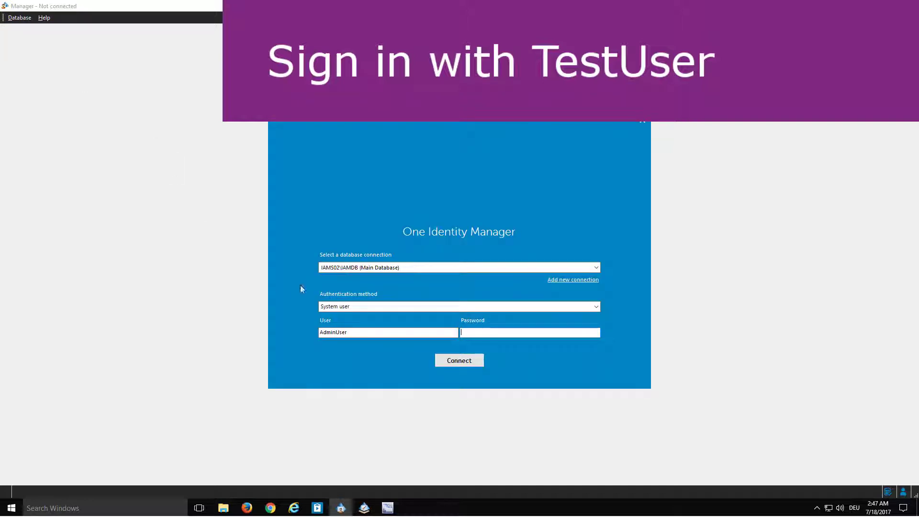
# Step: Sign in as TestUser using the System user authentication method and the account password
pyautogui.click(356, 307)
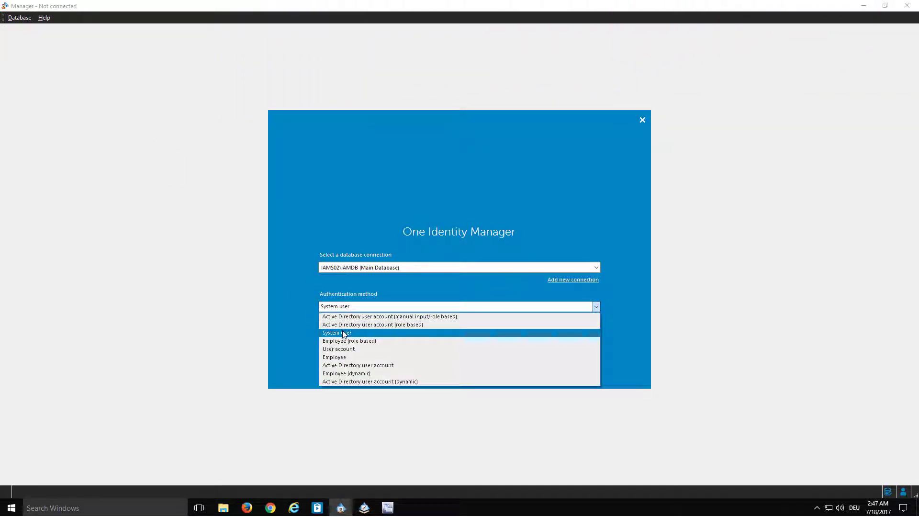
pyautogui.click(345, 332)
pyautogui.doubleClick(345, 333)
pyautogui.write('TestUser')
pyautogui.press('Tab')
pyautogui.write('***')
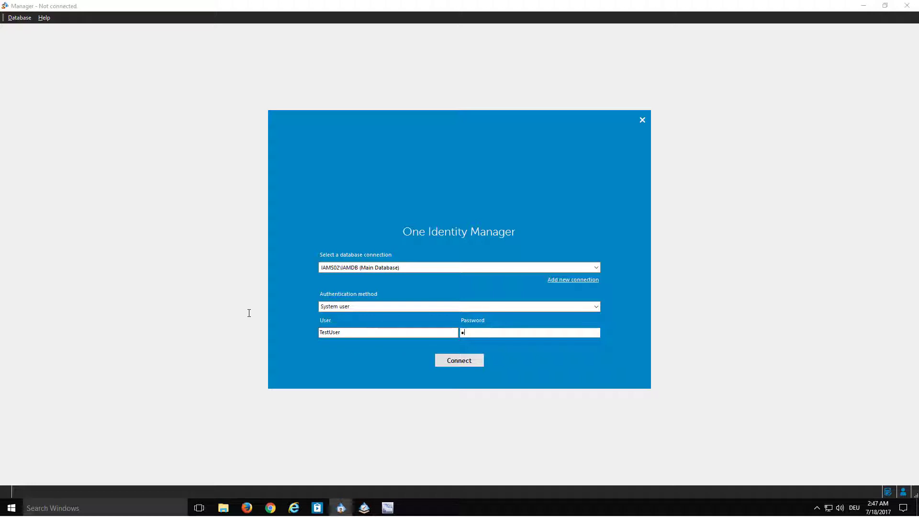
pyautogui.write('******')
pyautogui.press('Return')
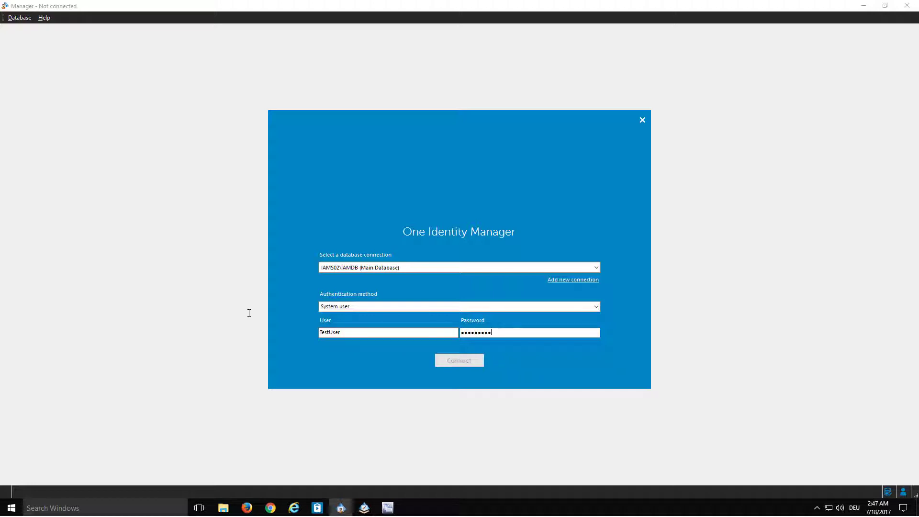